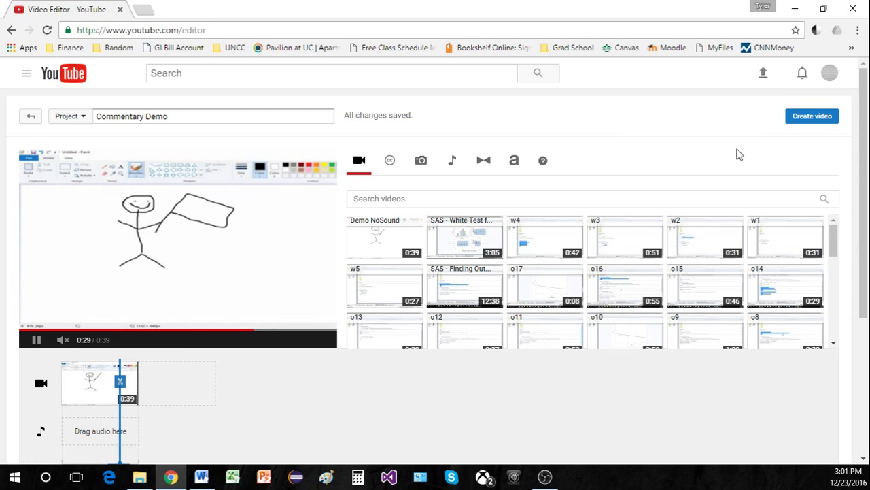
Browse the audio-track library, then return to the video library.
{"action": "left_click", "coordinate": [452, 160]}
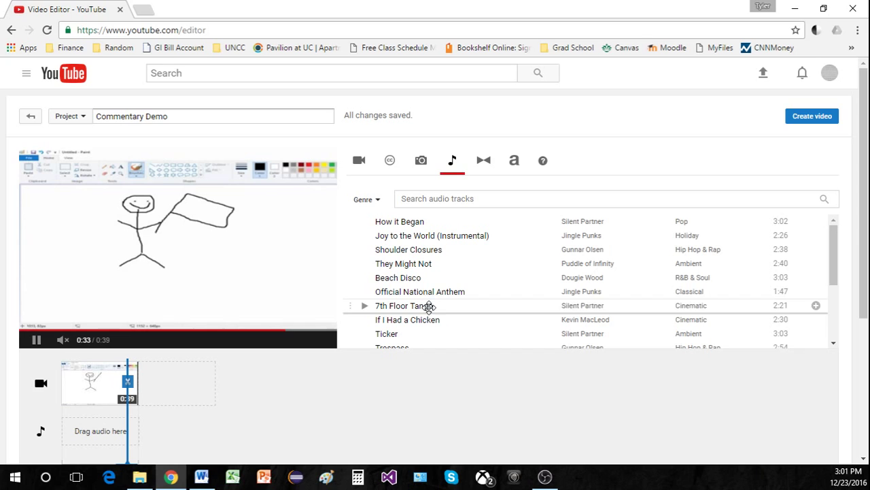
{"action": "left_click", "coordinate": [360, 161]}
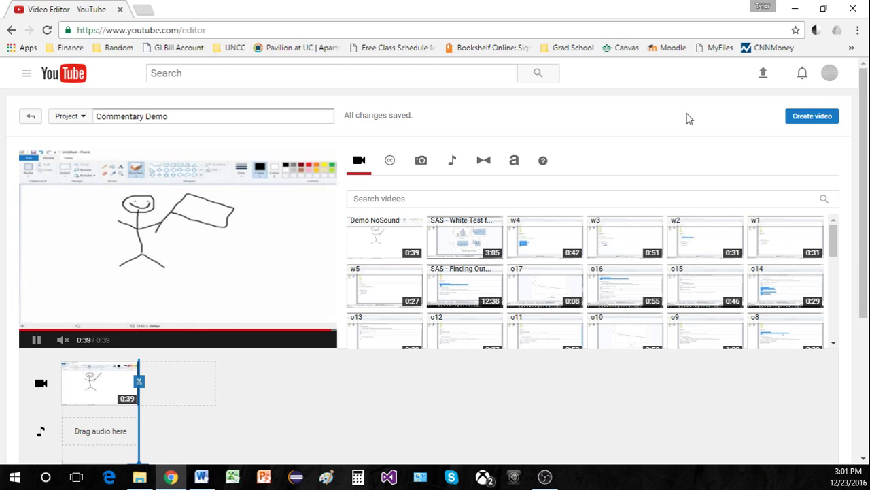
{"action": "scroll", "coordinate": [660, 111], "scroll_direction": "down", "scroll_amount": 1}
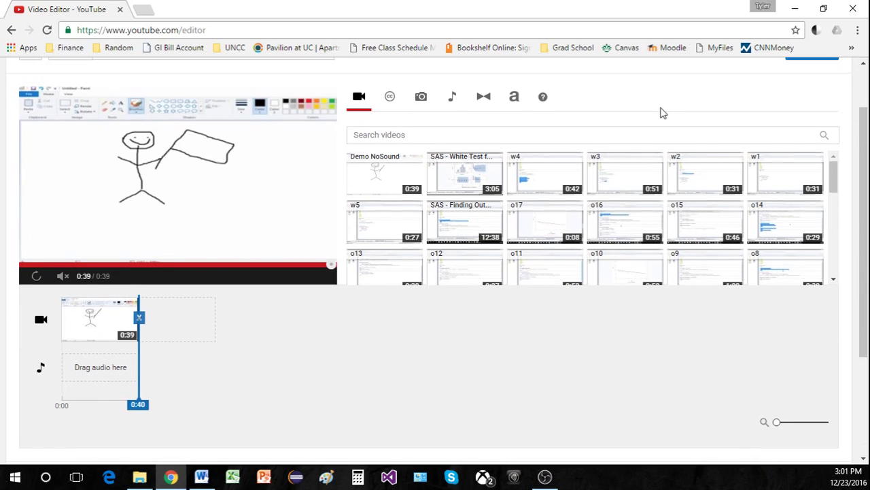
{"action": "scroll", "coordinate": [660, 111], "scroll_direction": "up", "scroll_amount": 1}
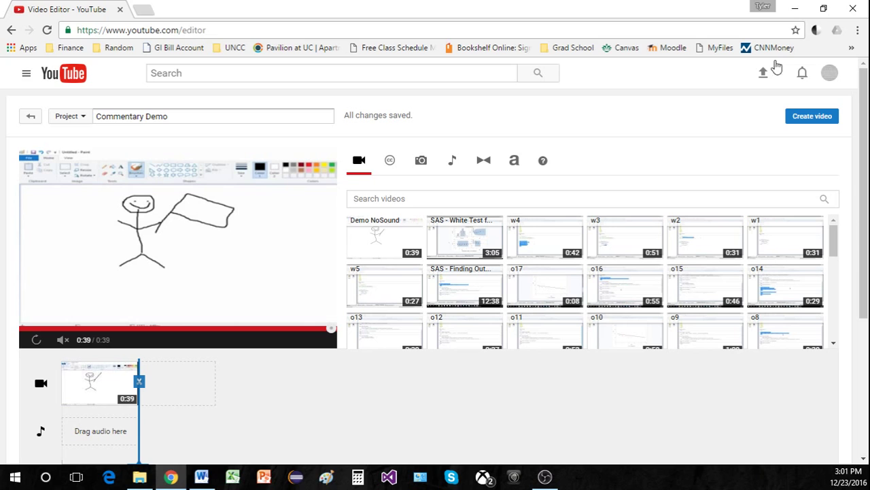
Minimize the YouTube editor window to reveal OBS Studio behind it.
{"action": "left_click", "coordinate": [795, 8]}
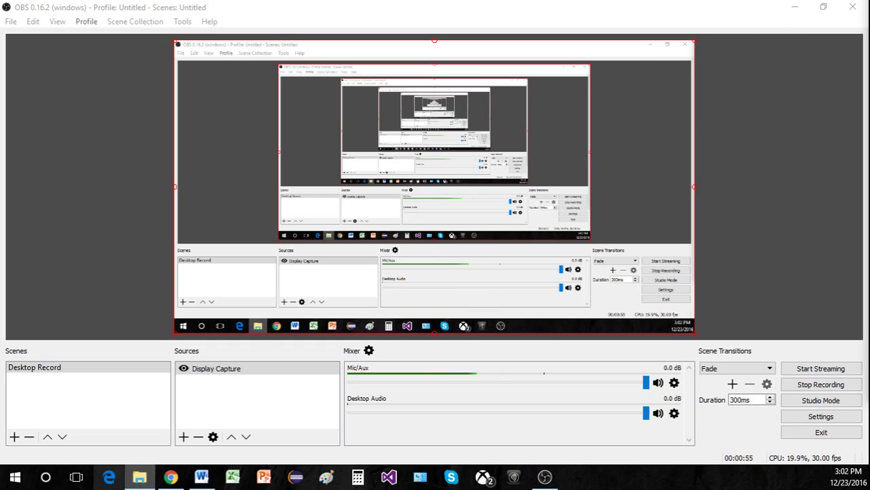
{"action": "left_click", "coordinate": [170, 476]}
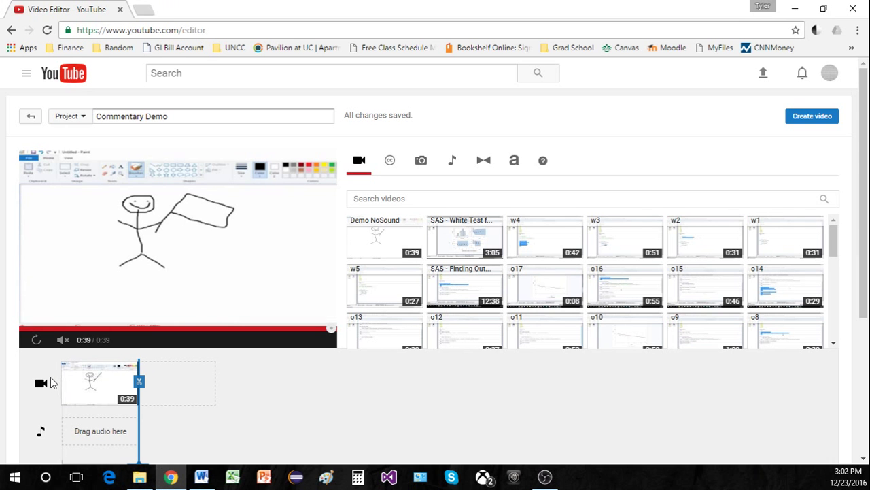
{"action": "left_click", "coordinate": [794, 8]}
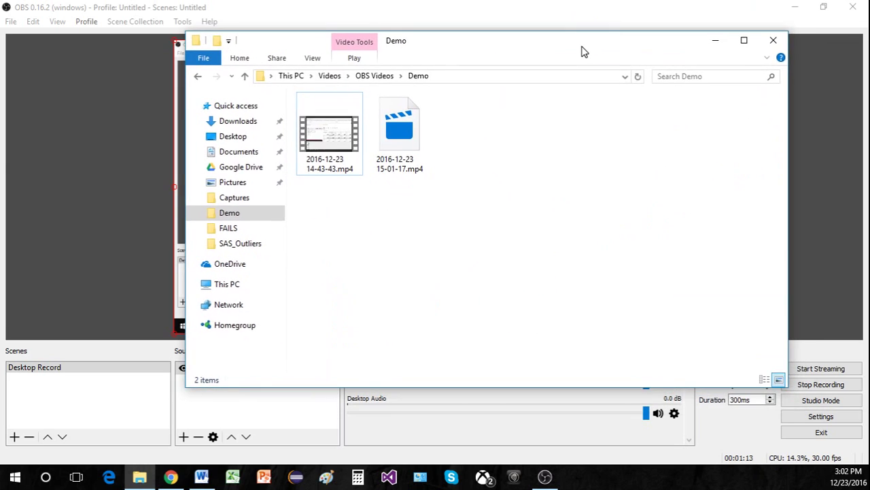
{"action": "left_click_drag", "start_coordinate": [583, 52], "coordinate": [560, 42]}
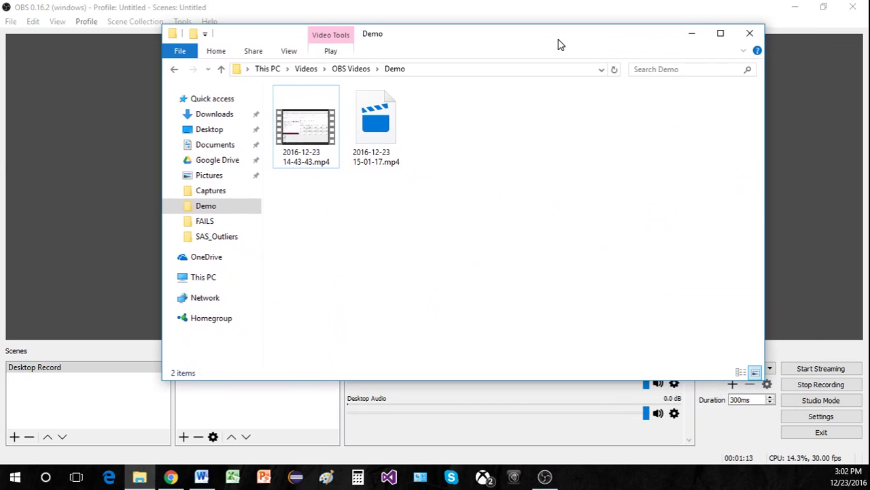
{"action": "left_click", "coordinate": [294, 131]}
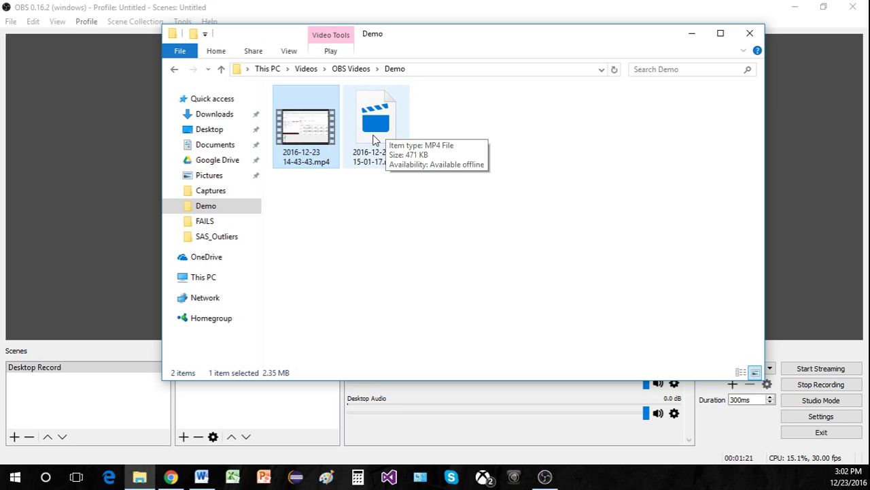
{"action": "left_click", "coordinate": [319, 185]}
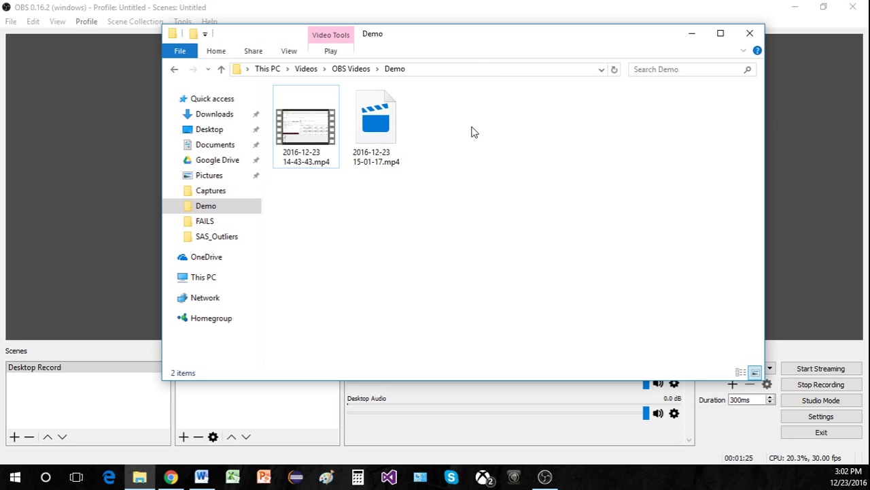
{"action": "left_click", "coordinate": [139, 476]}
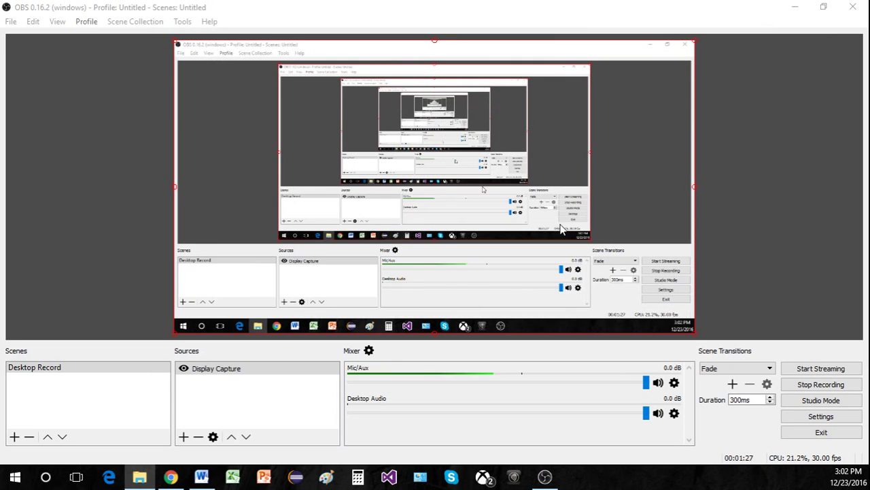
Replay the stick-figure preview, pause it at 0:11, and move the Demo folder window left on top.
{"action": "mouse_move", "coordinate": [171, 476]}
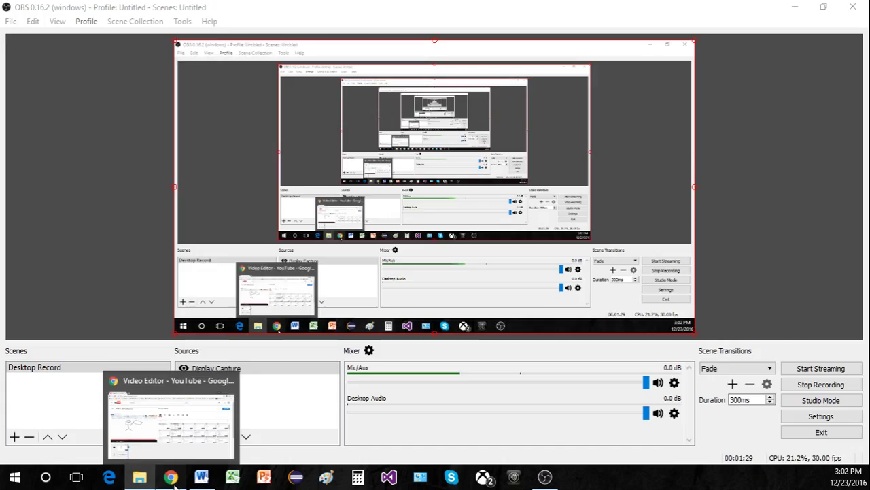
{"action": "left_click", "coordinate": [151, 399]}
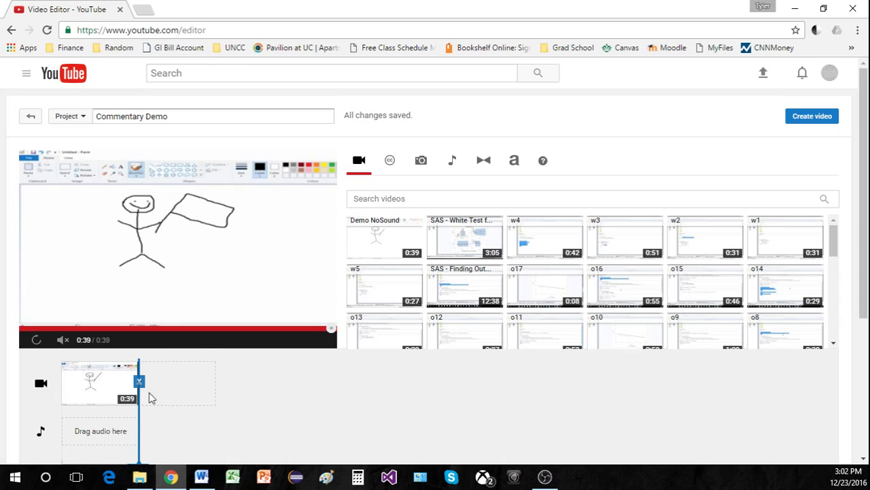
{"action": "left_click", "coordinate": [36, 342]}
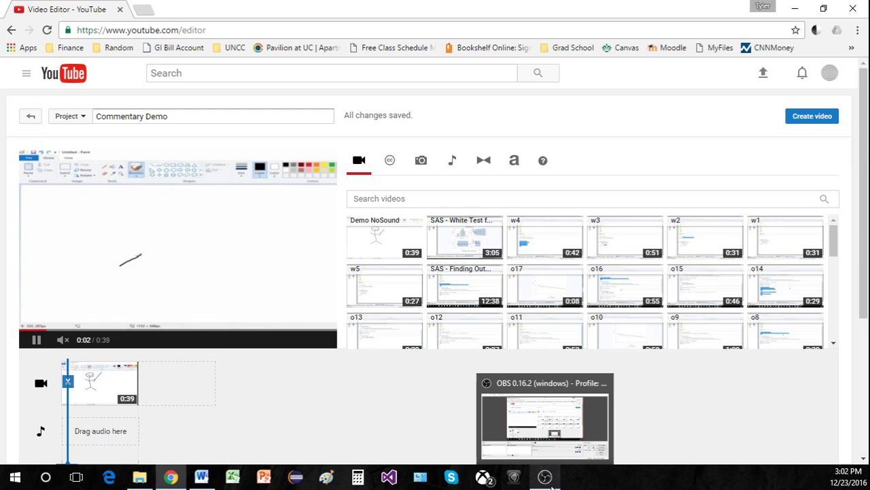
{"action": "left_click", "coordinate": [548, 480]}
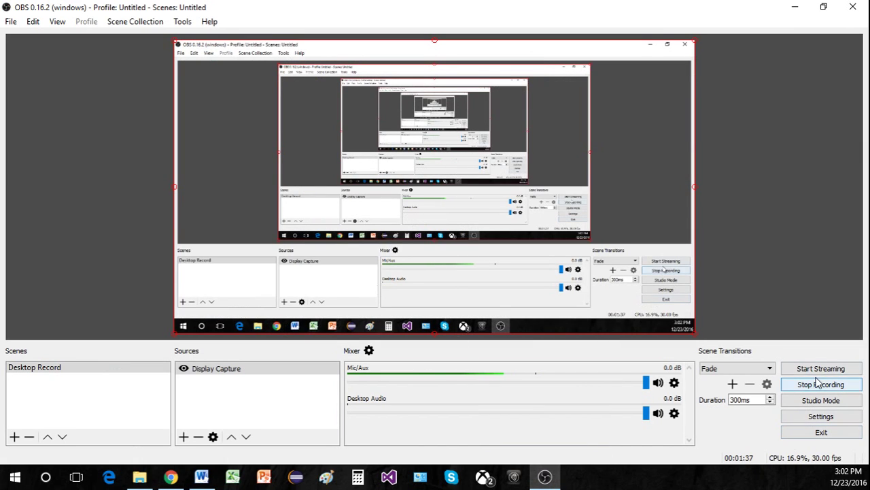
{"action": "left_click", "coordinate": [170, 476]}
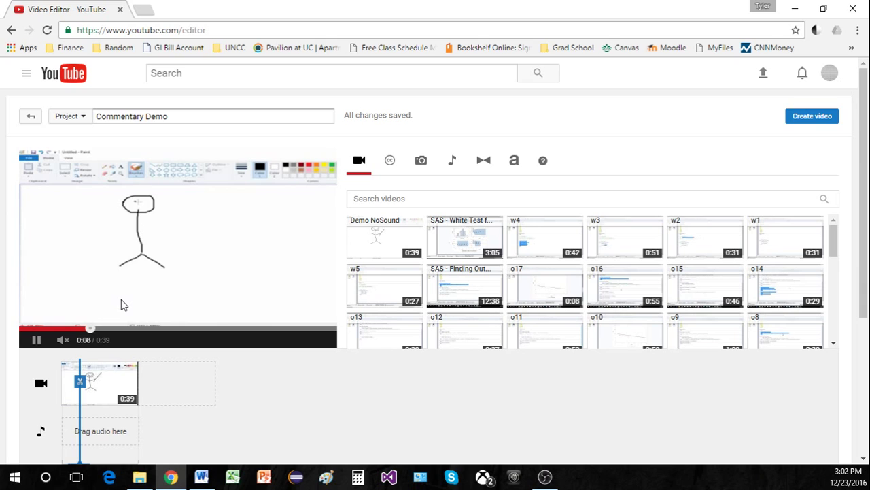
{"action": "left_click", "coordinate": [32, 343]}
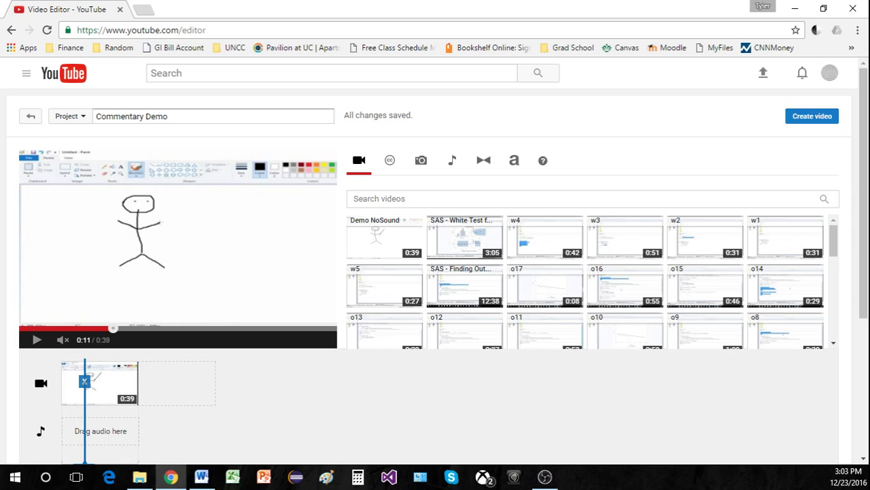
{"action": "key", "text": "alt+Tab"}
{"action": "left_click_drag", "start_coordinate": [705, 80], "coordinate": [567, 59]}
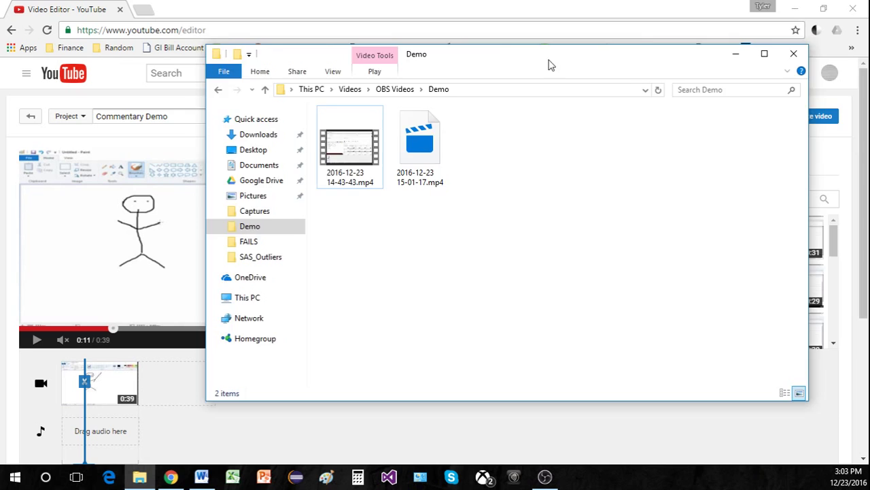
{"action": "key", "text": "alt+Tab"}
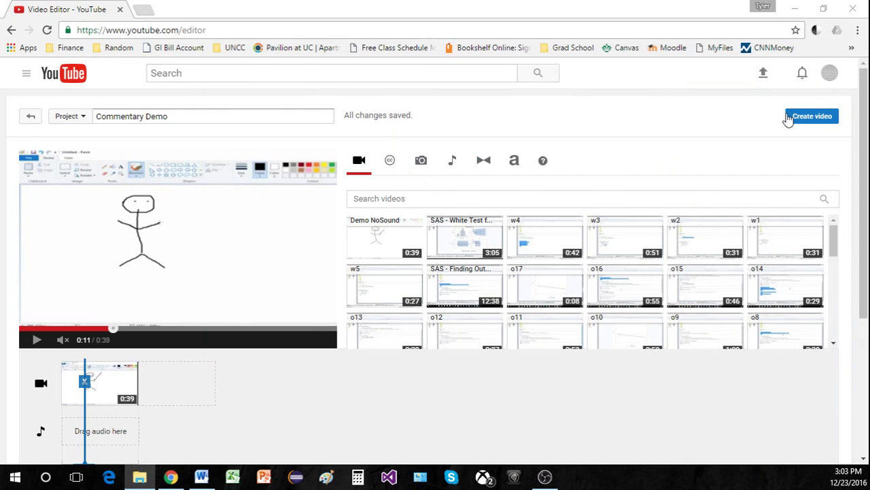
{"action": "left_click", "coordinate": [763, 73]}
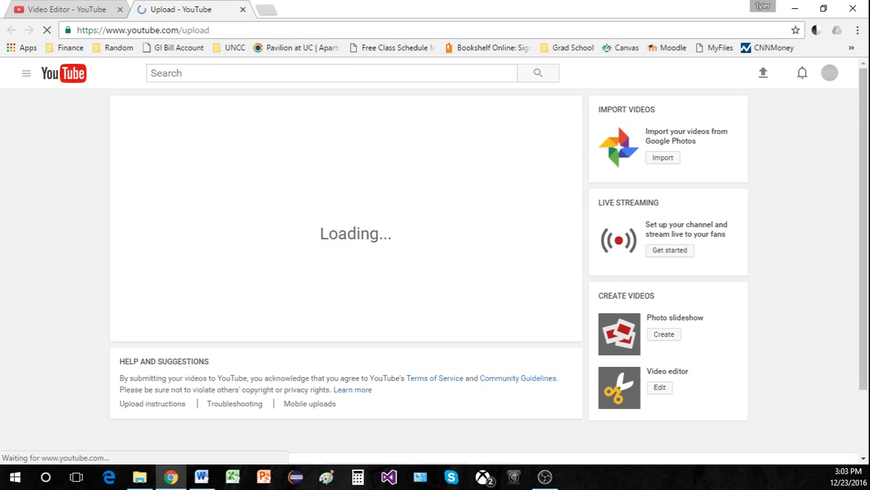
{"action": "key", "text": "alt+Tab"}
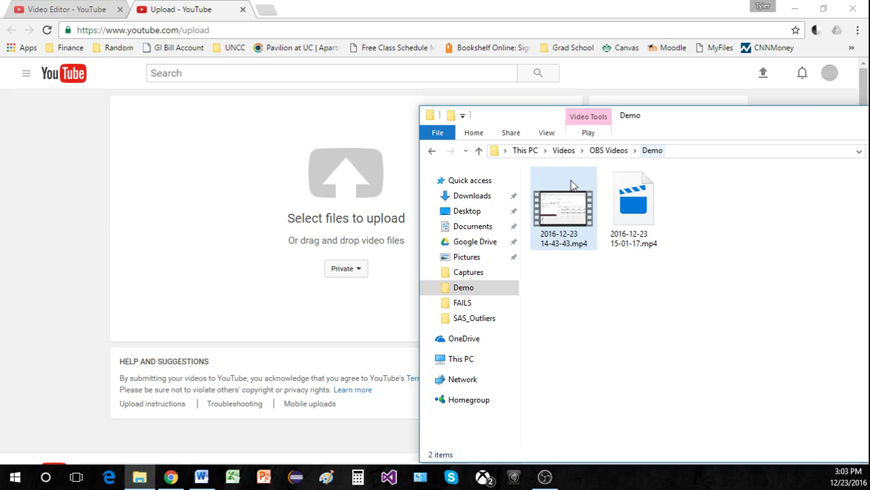
{"action": "left_click_drag", "start_coordinate": [569, 187], "coordinate": [333, 219]}
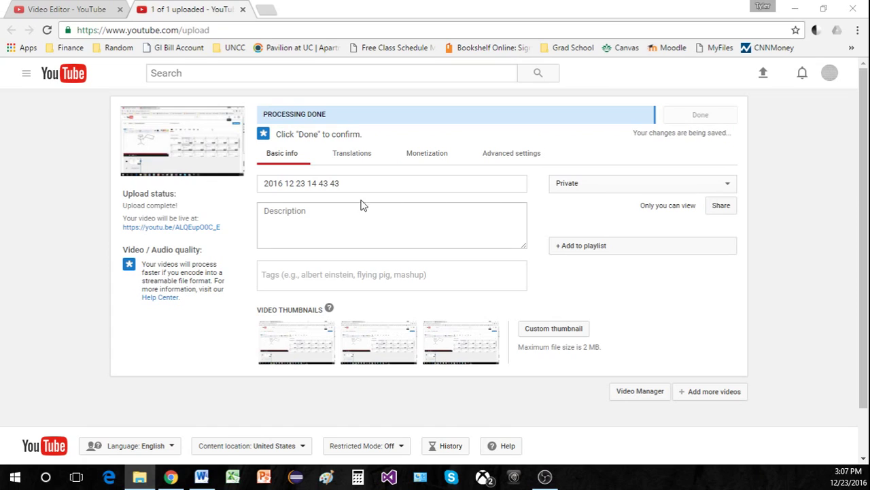
Replace the uploaded video's title with 'Audio', check Monetization, and confirm with Done.
{"action": "left_click", "coordinate": [347, 188]}
{"action": "triple_click", "coordinate": [308, 184]}
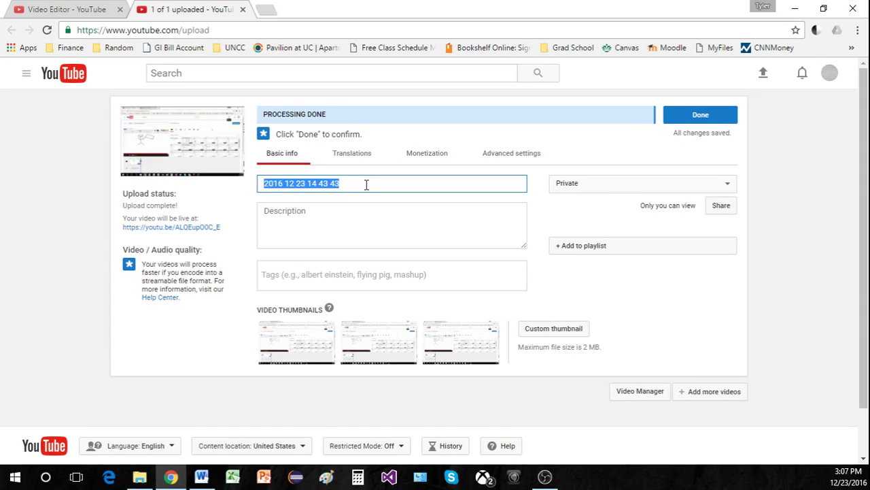
{"action": "type", "text": "Audio"}
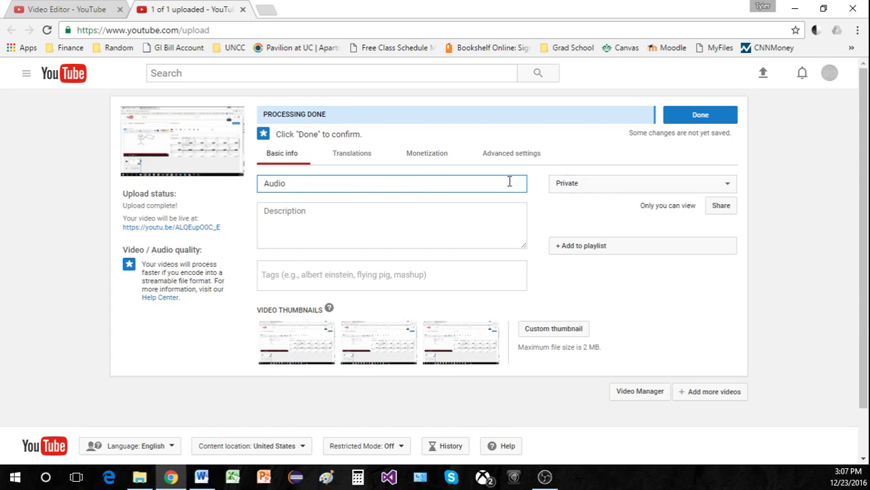
{"action": "left_click", "coordinate": [432, 157]}
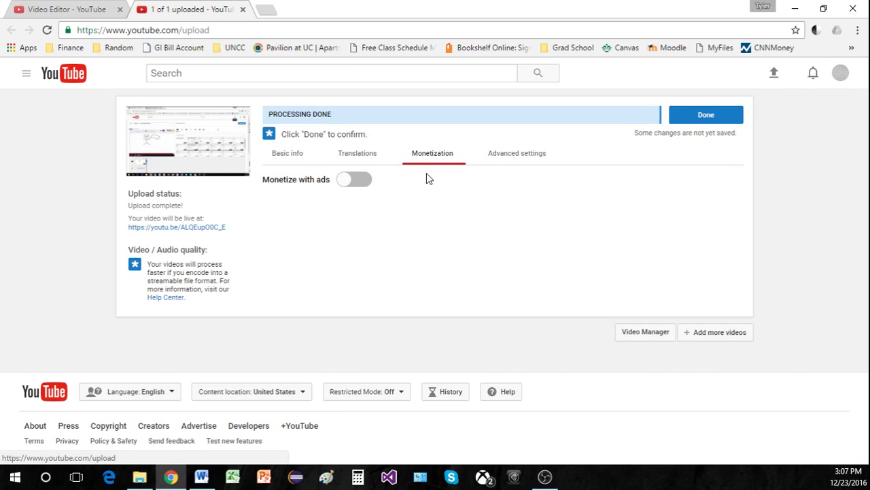
{"action": "left_click", "coordinate": [286, 162]}
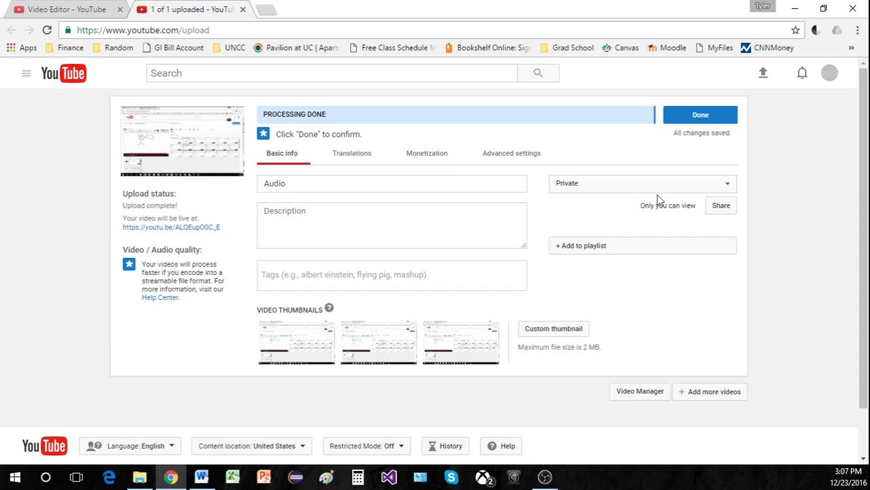
{"action": "left_click", "coordinate": [696, 113]}
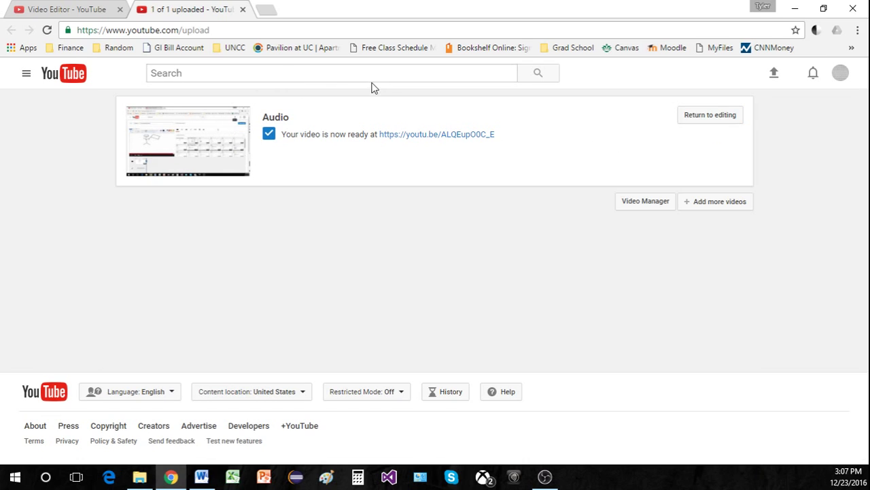
Reload the editor and drag the new 'Audio' clip onto the audio track below the stick-figure video.
{"action": "left_click", "coordinate": [74, 13]}
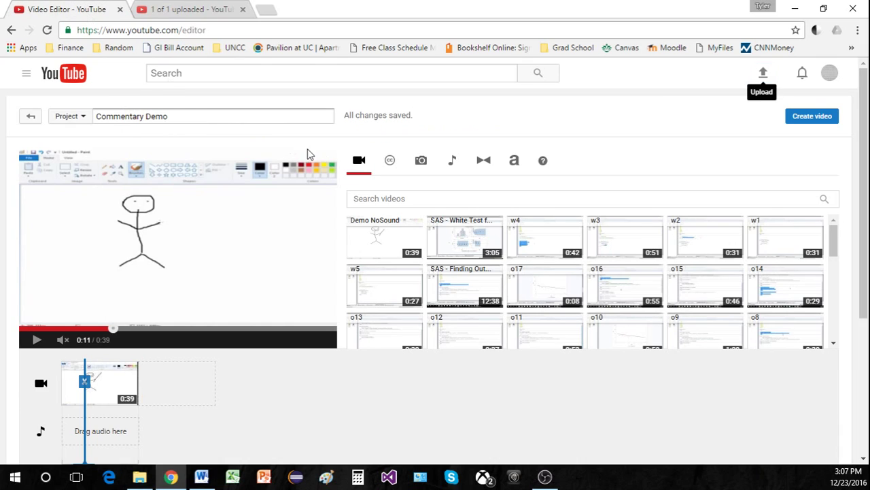
{"action": "left_click", "coordinate": [47, 30]}
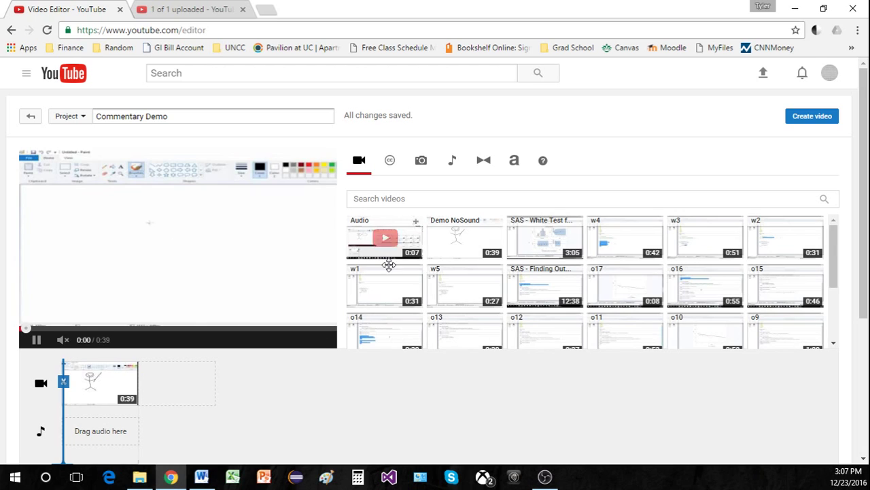
{"action": "scroll", "coordinate": [395, 365], "scroll_direction": "down", "scroll_amount": 2}
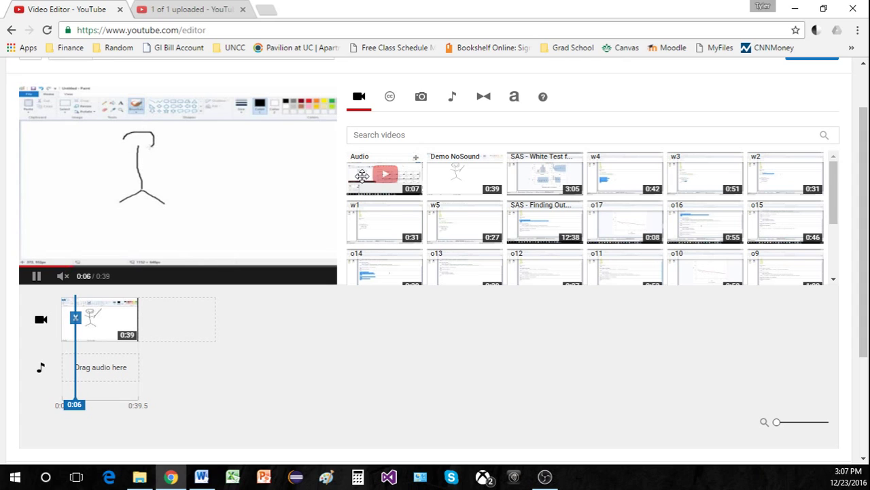
{"action": "left_click_drag", "start_coordinate": [362, 177], "coordinate": [109, 367]}
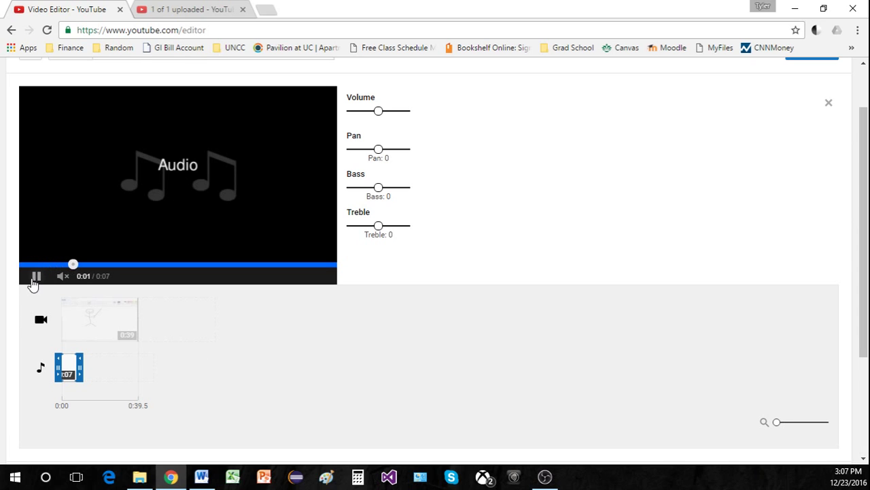
Deselect the Audio clip on the timeline to close its Volume/Pan/Bass/Treble panel.
{"action": "left_click", "coordinate": [77, 400]}
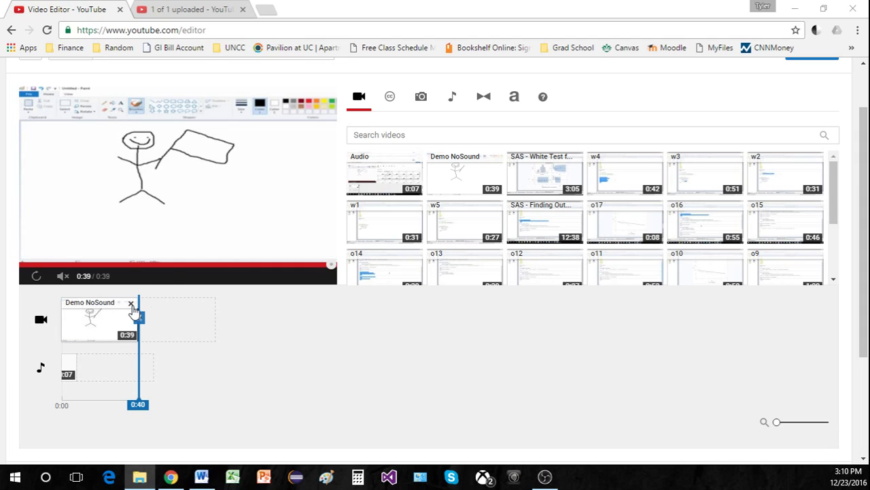
Lower the stick-figure video clip's volume in its Audio settings.
{"action": "left_click", "coordinate": [89, 318]}
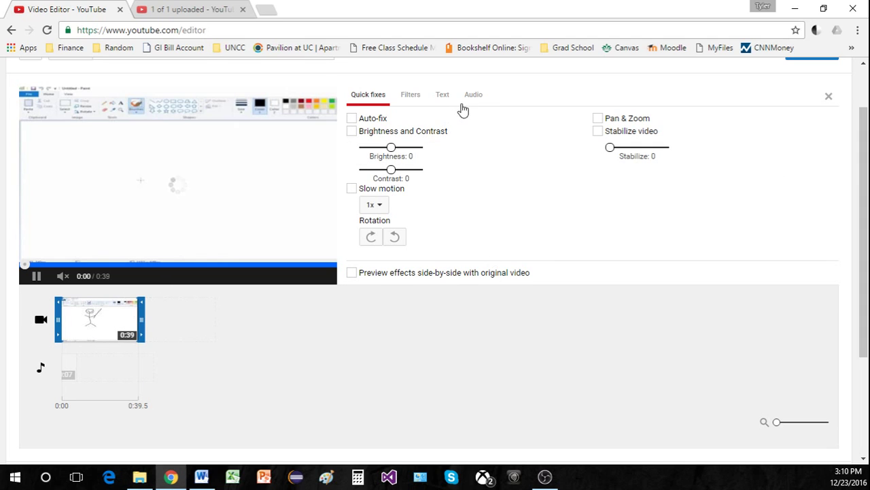
{"action": "left_click", "coordinate": [469, 99]}
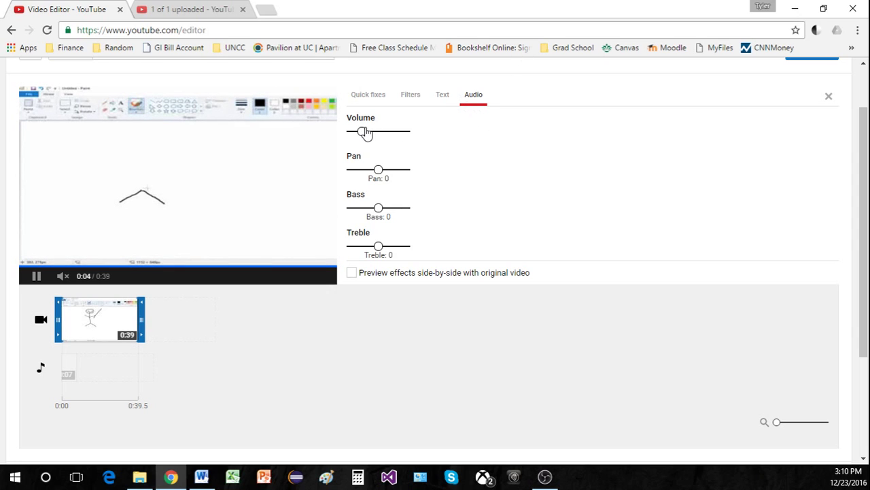
{"action": "mouse_move", "coordinate": [362, 134]}
{"action": "left_mouse_down"}
{"action": "mouse_move", "coordinate": [350, 134]}
{"action": "mouse_move", "coordinate": [357, 138]}
{"action": "left_mouse_up"}
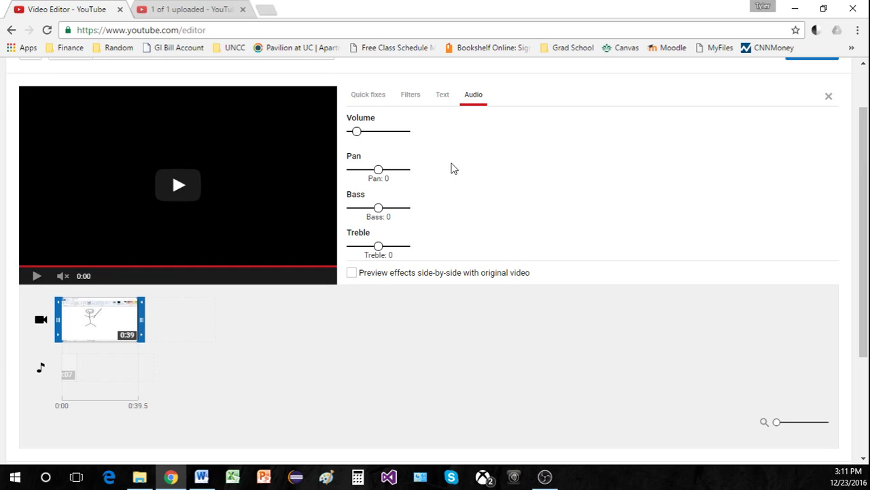
Raise the Audio commentary clip's volume to maximum and close the clip settings.
{"action": "left_click", "coordinate": [66, 370]}
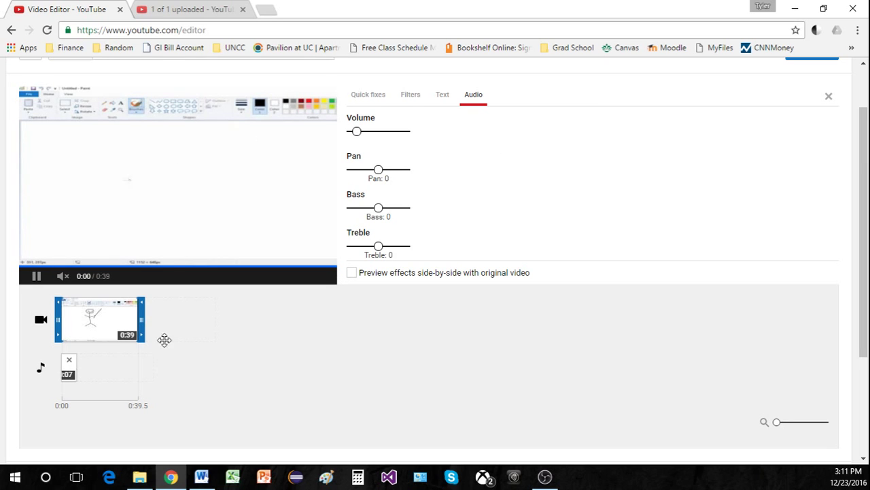
{"action": "left_click_drag", "start_coordinate": [396, 117], "coordinate": [416, 117]}
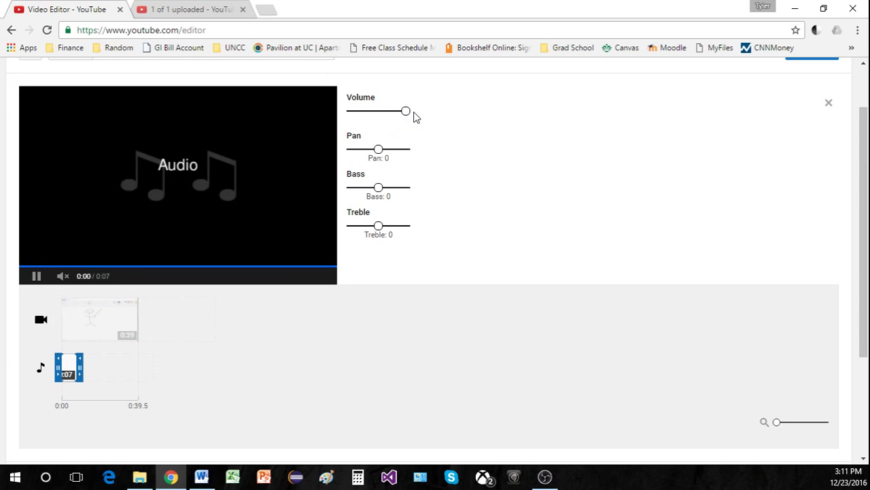
{"action": "left_click", "coordinate": [829, 103]}
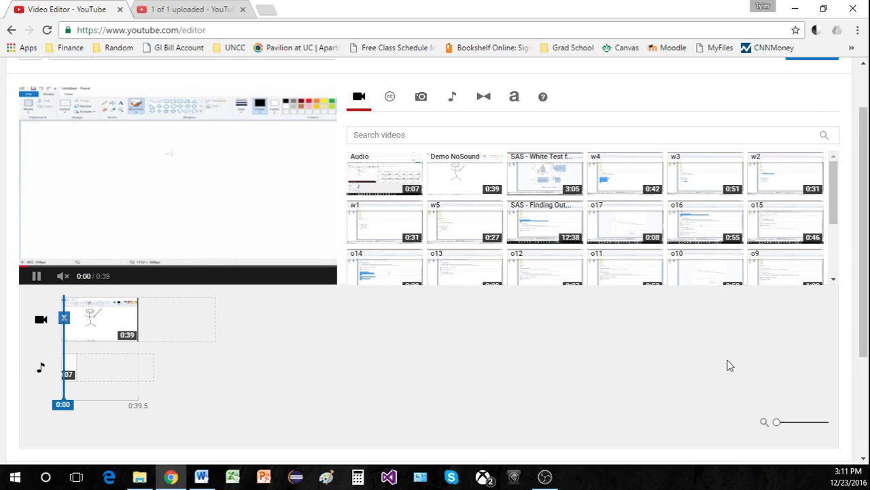